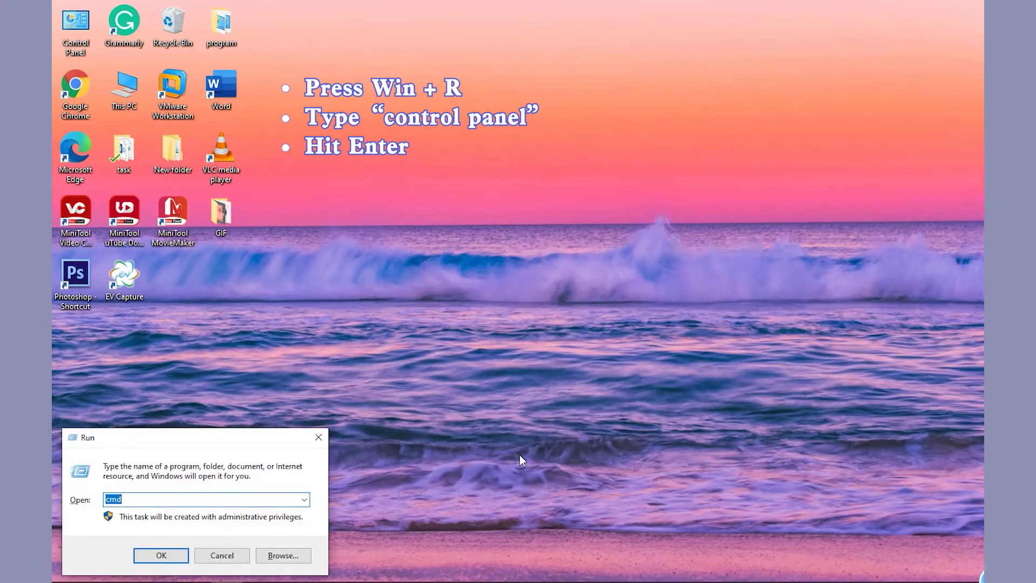
Through Control Panel's Taskbar and Navigation, switch off 'Automatically hide the taskbar in desktop mode'
{"action": "type", "text": "contro"}
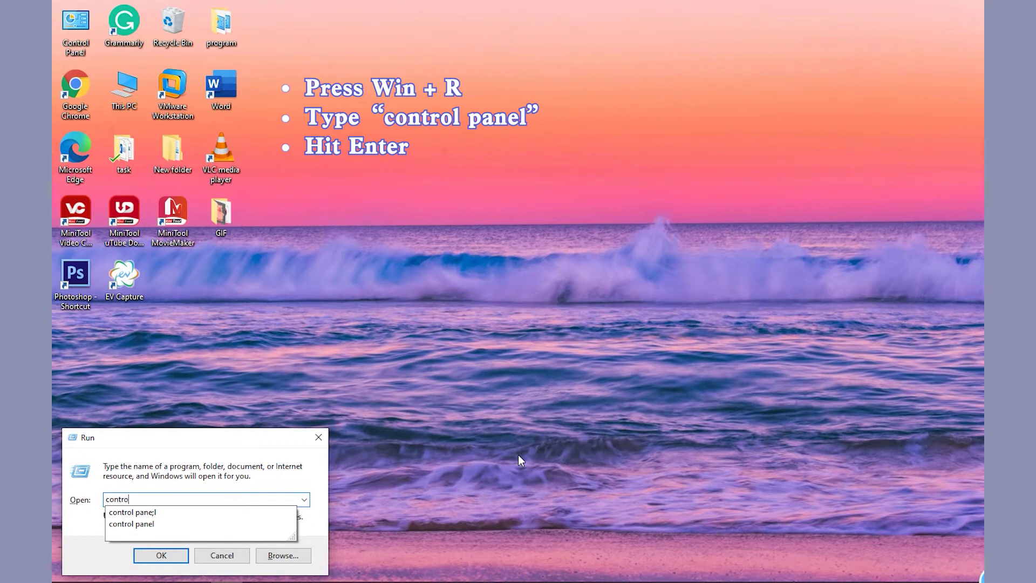
{"action": "type", "text": "l panel"}
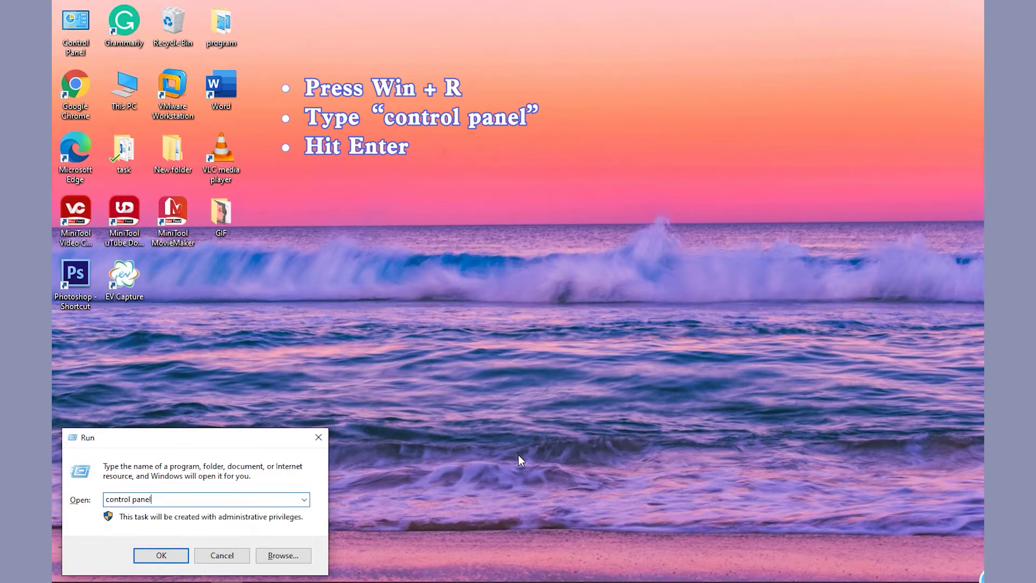
{"action": "key", "text": "Return"}
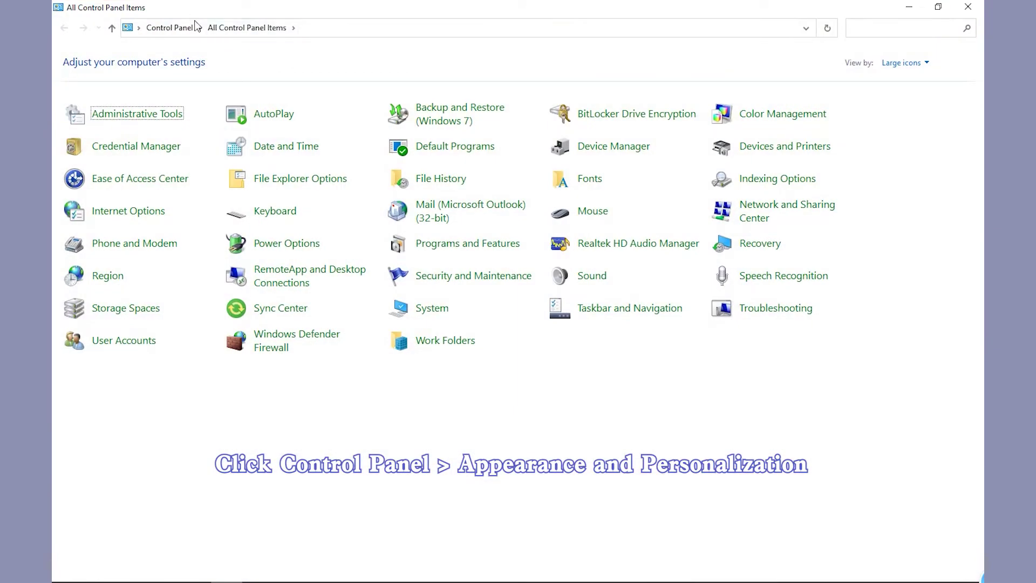
{"action": "left_click", "coordinate": [199, 27]}
{"action": "left_click", "coordinate": [212, 60]}
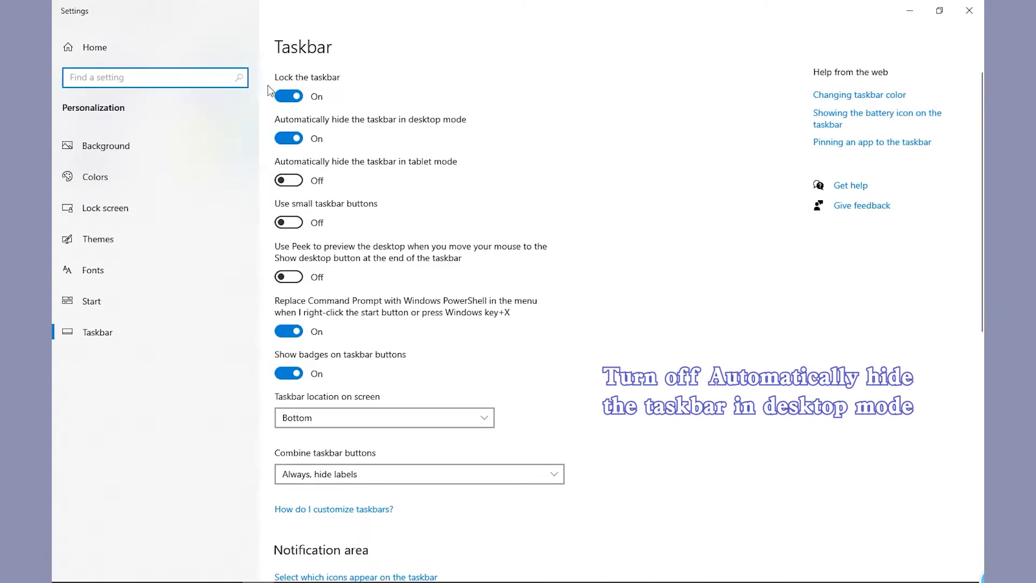
{"action": "left_click", "coordinate": [289, 139]}
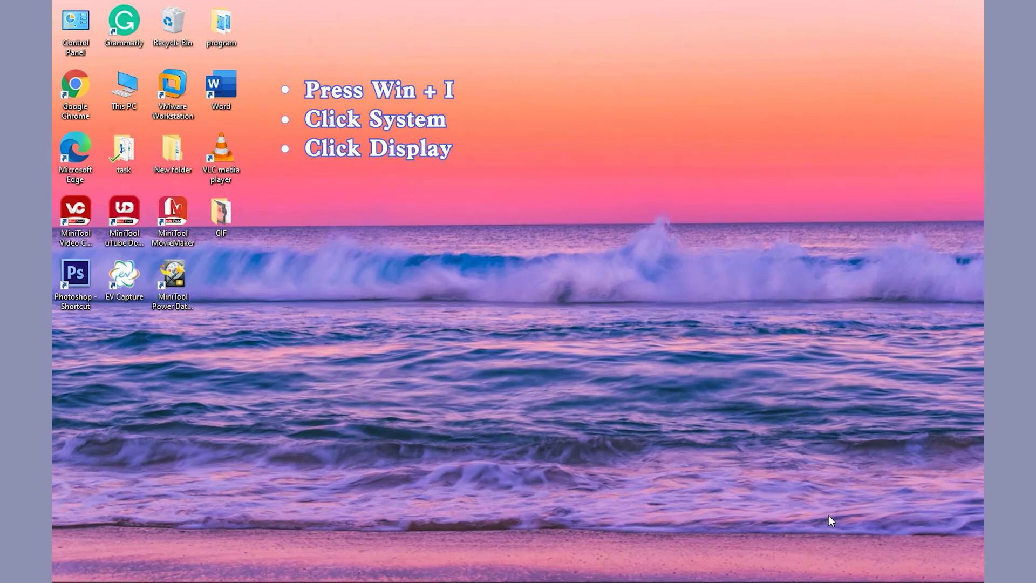
Set the display resolution in System > Display to 1440 × 900 (Recommended)
{"action": "key", "text": "super+i"}
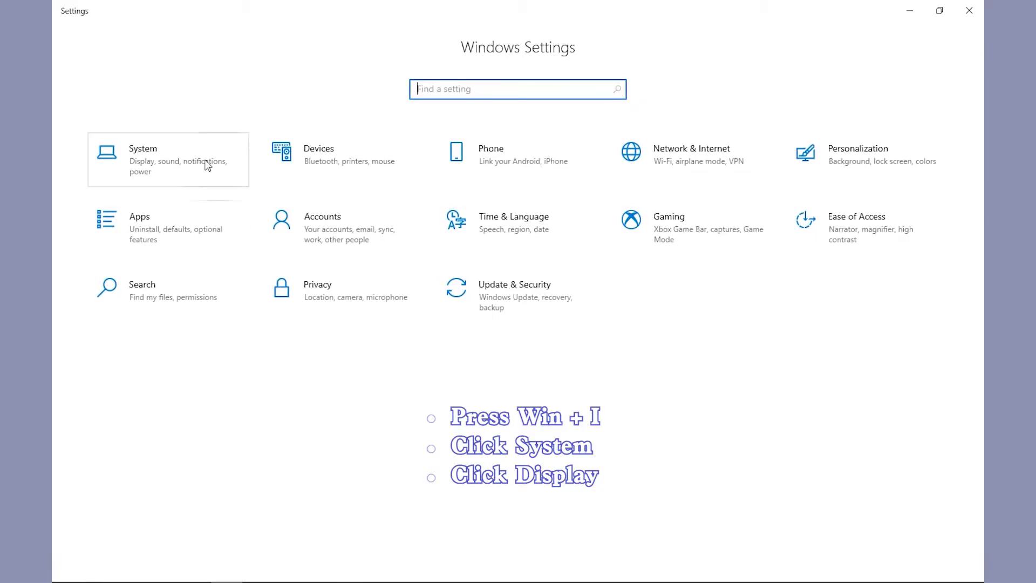
{"action": "left_click", "coordinate": [138, 160]}
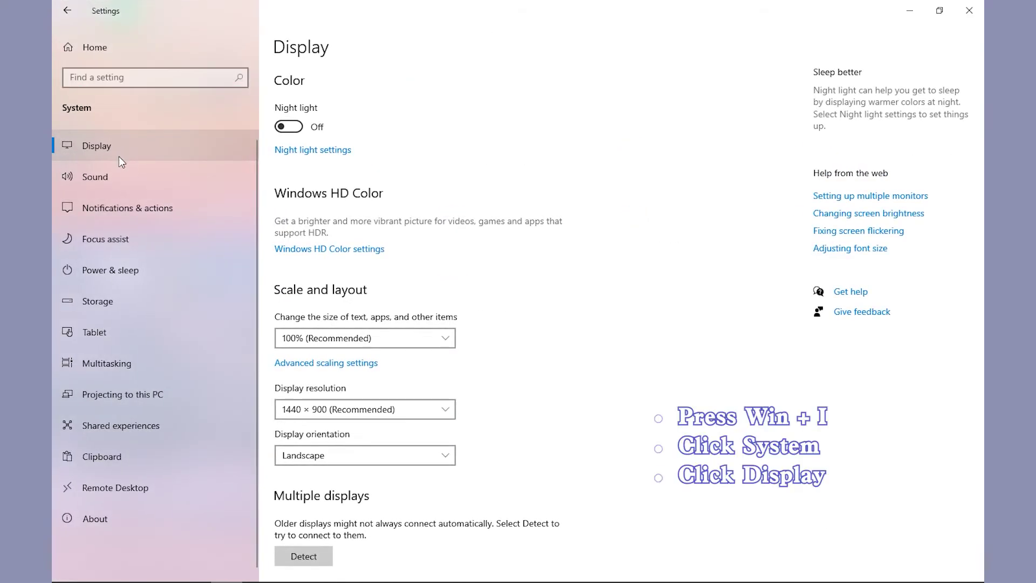
{"action": "scroll", "coordinate": [527, 359], "scroll_direction": "down", "scroll_amount": 2}
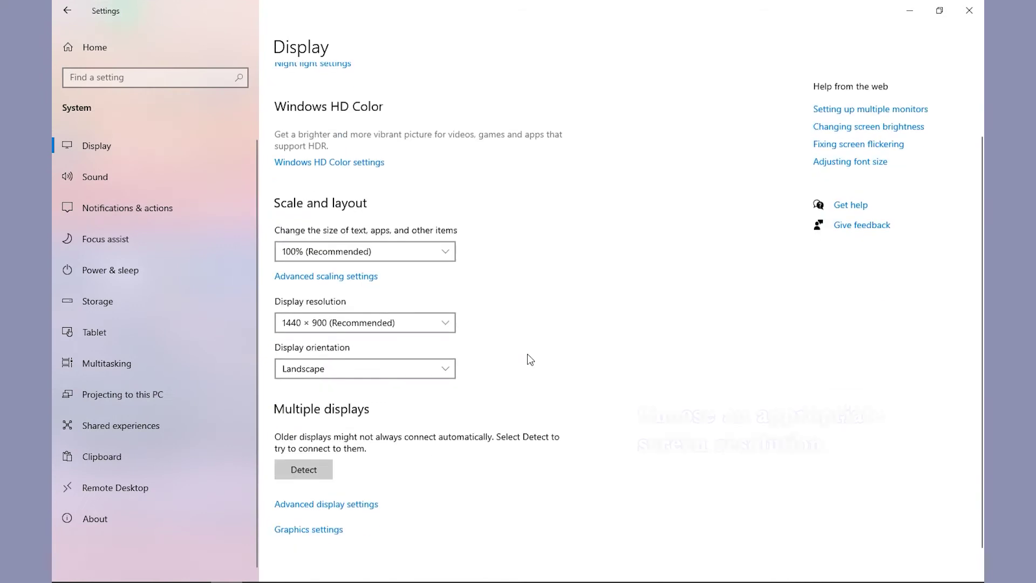
{"action": "left_click", "coordinate": [446, 321]}
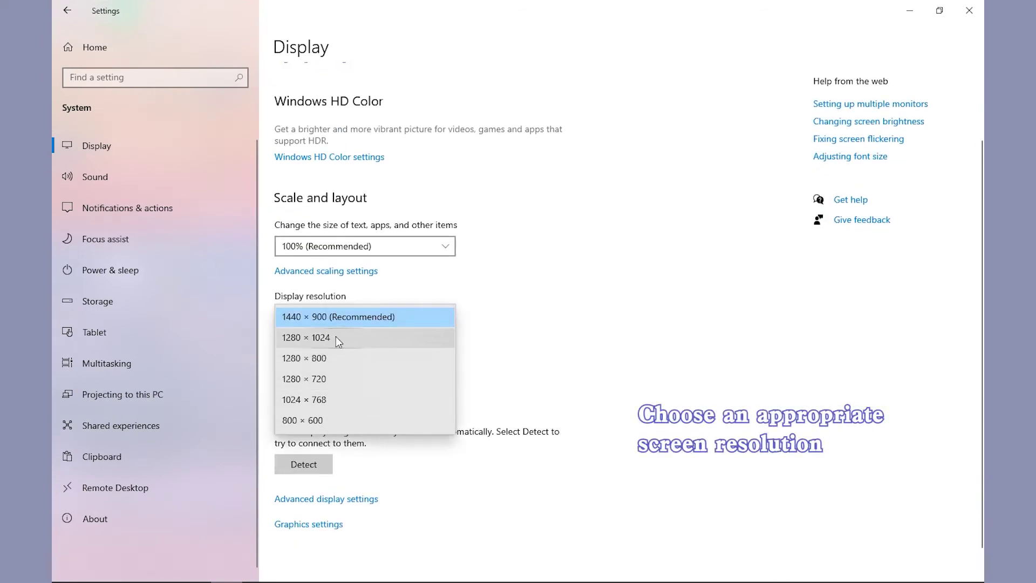
{"action": "left_click", "coordinate": [340, 317]}
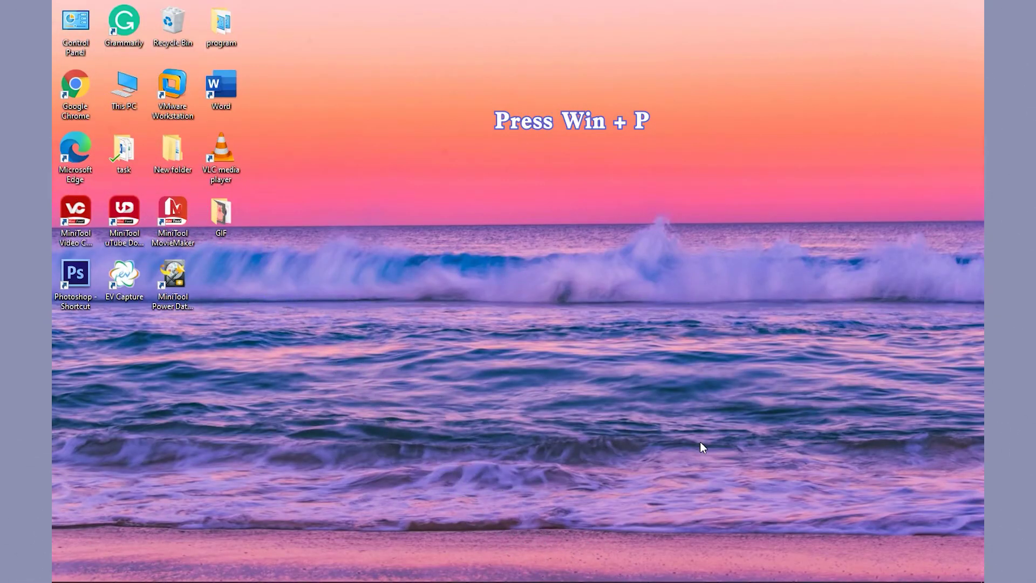
Bring up the Win + P projection panel to set PC screen only mode
{"action": "key", "text": "super+p"}
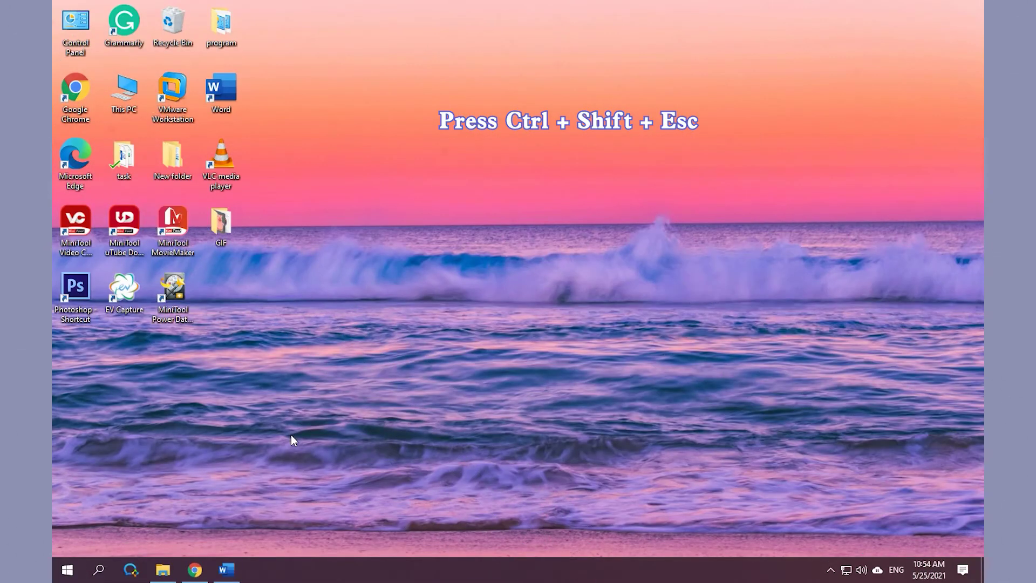
Restart the Windows Explorer process from Task Manager's expanded process list
{"action": "key", "text": "ctrl+shift+Escape"}
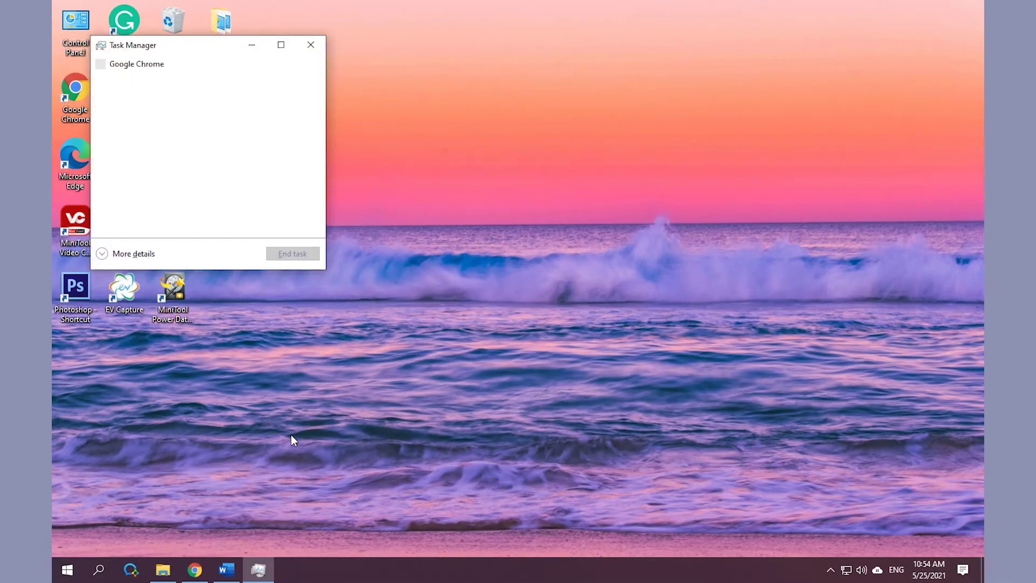
{"action": "left_click", "coordinate": [133, 254]}
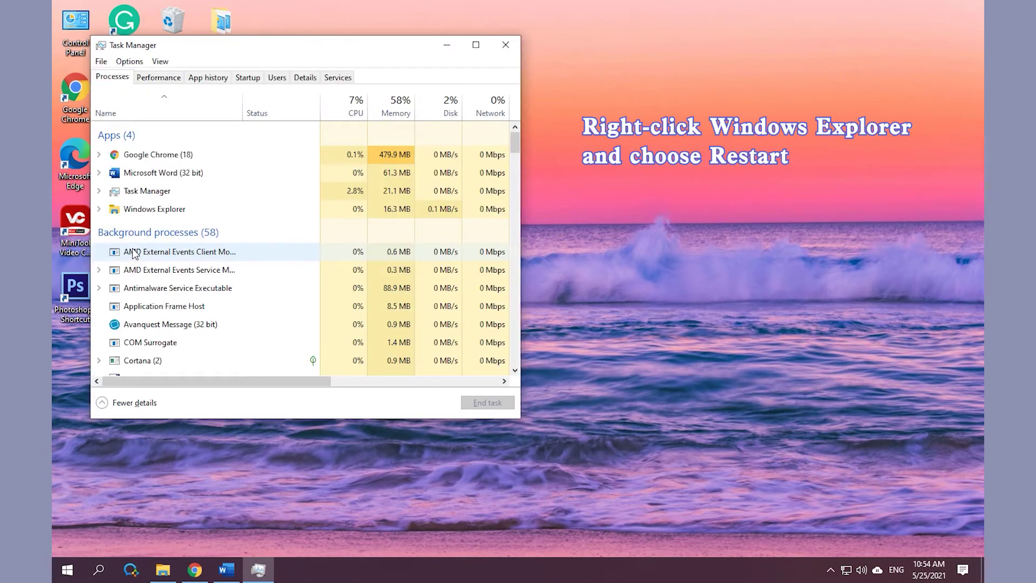
{"action": "right_click", "coordinate": [155, 208]}
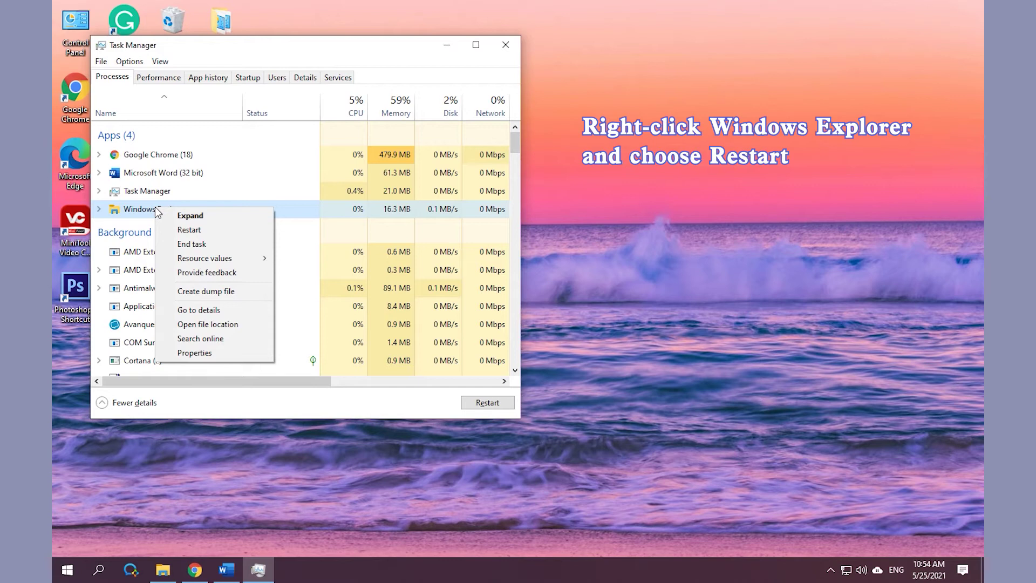
{"action": "left_click", "coordinate": [188, 230]}
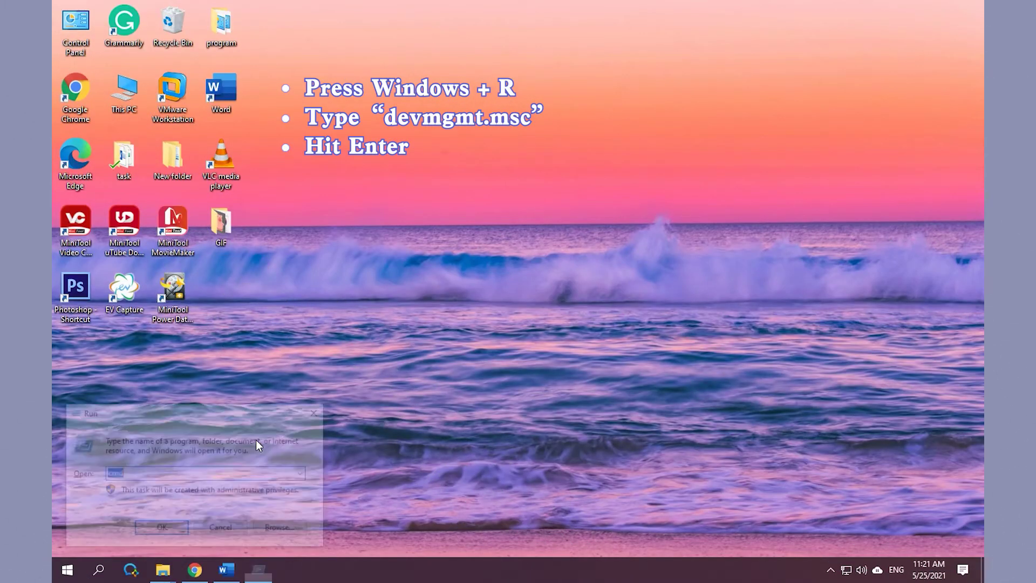
Launch devmgmt.msc and bring up the context menu for AMD Radeon(TM) RX Vega 11 Graphics
{"action": "type", "text": "devm"}
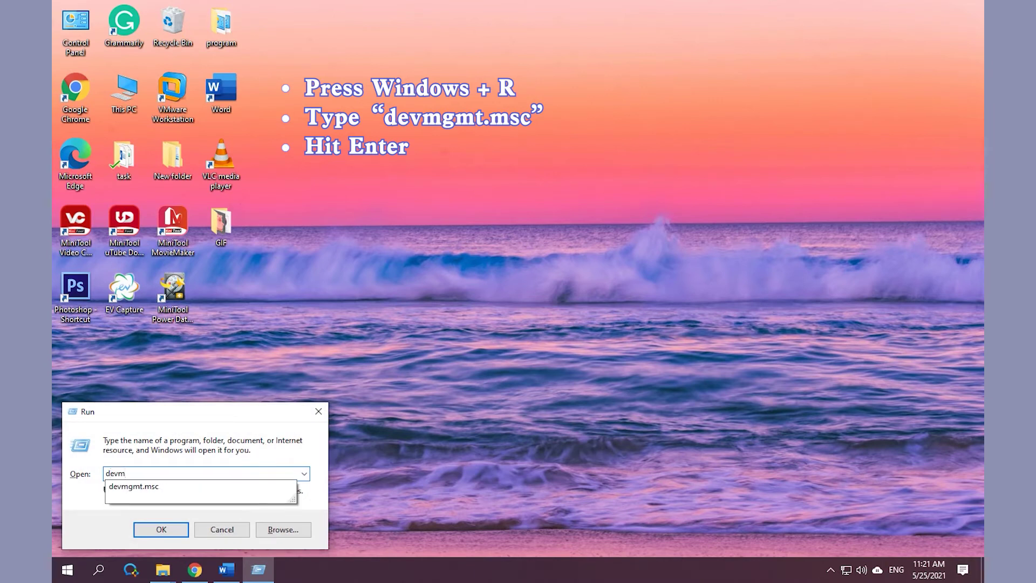
{"action": "type", "text": "gmt.msc"}
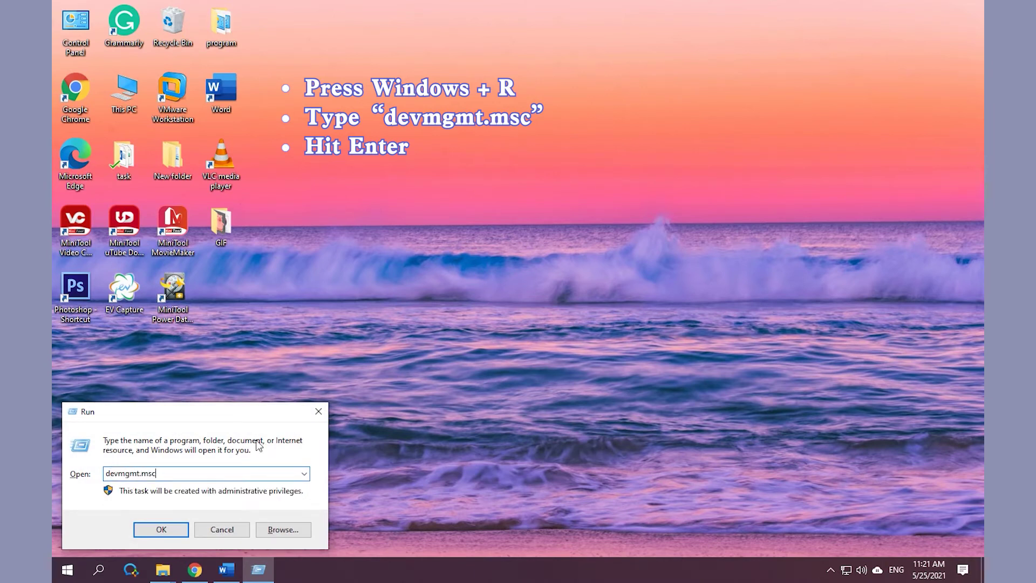
{"action": "key", "text": "Return"}
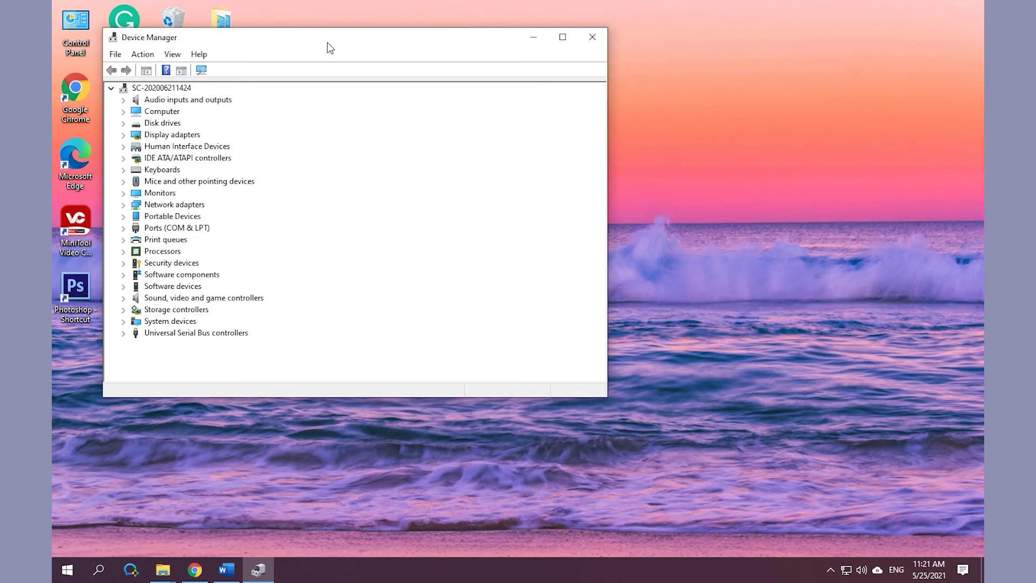
{"action": "left_click_drag", "start_coordinate": [330, 48], "coordinate": [504, 88]}
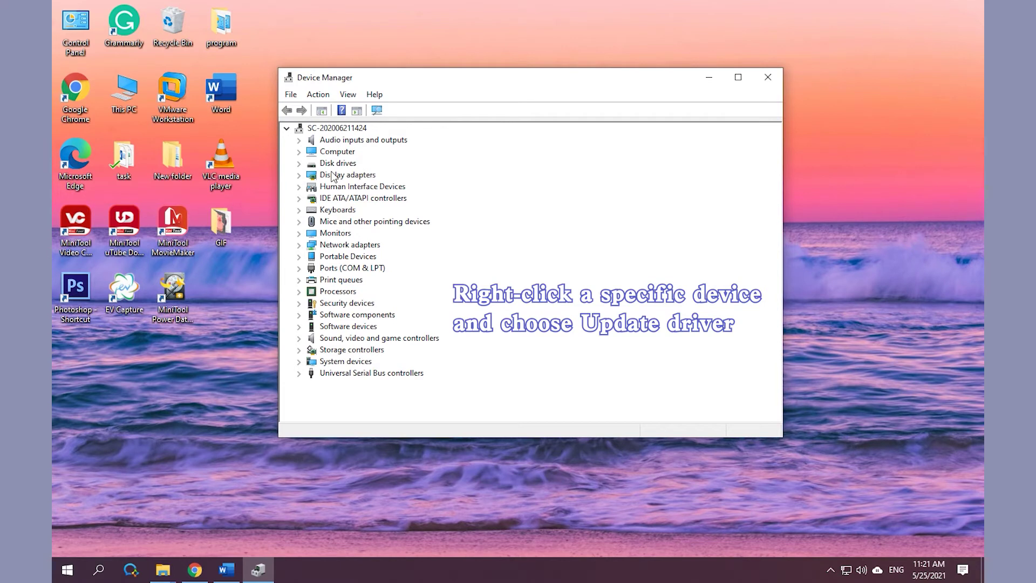
{"action": "left_click", "coordinate": [298, 176]}
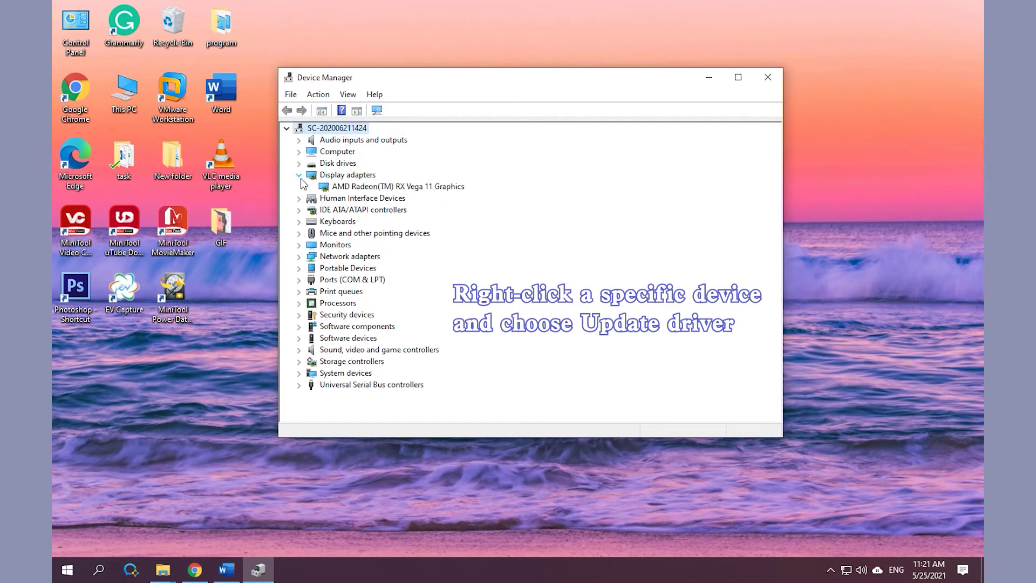
{"action": "left_click", "coordinate": [356, 188]}
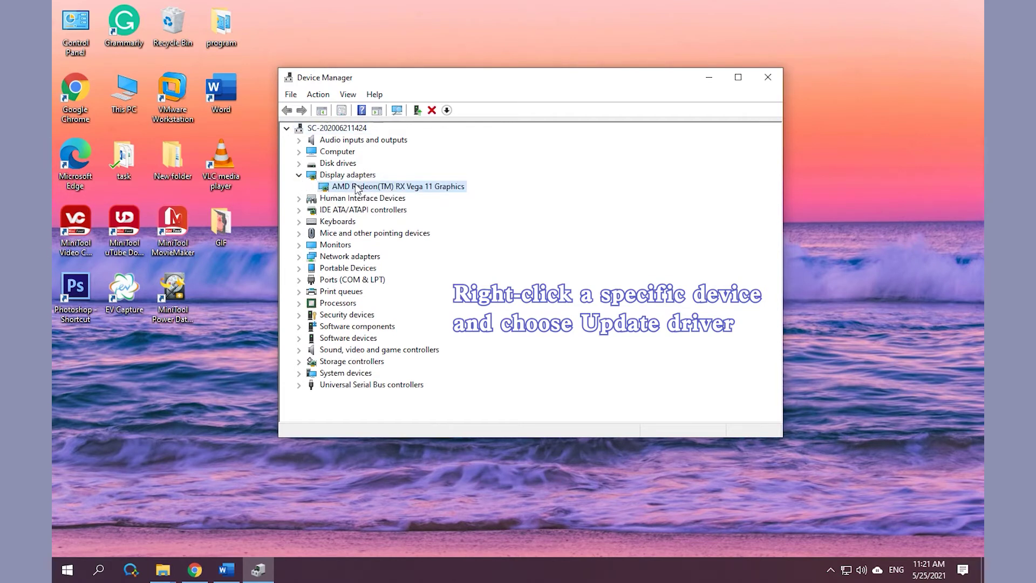
{"action": "right_click", "coordinate": [356, 187]}
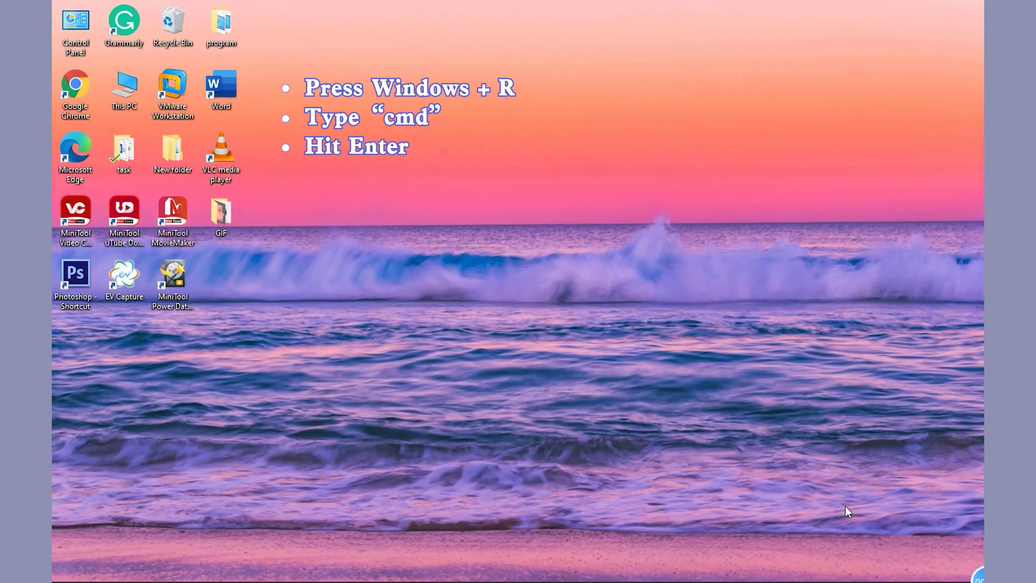
Launch cmd as administrator and start typing the sfc command at the prompt
{"action": "key", "text": "super+r"}
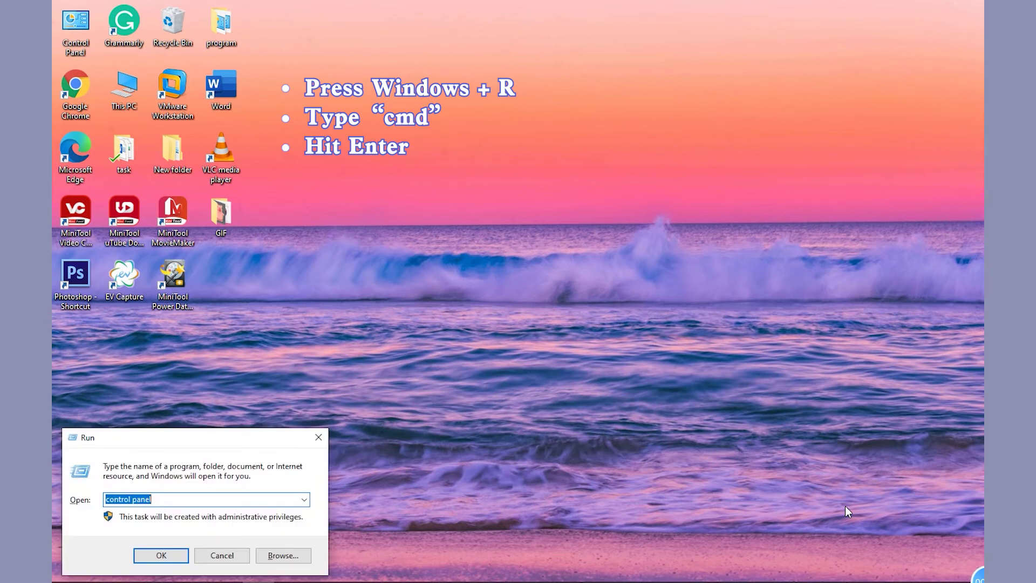
{"action": "type", "text": "cmd"}
{"action": "key", "text": "Return"}
{"action": "left_click", "coordinate": [404, 180]}
{"action": "type", "text": "sfc/scannow"}
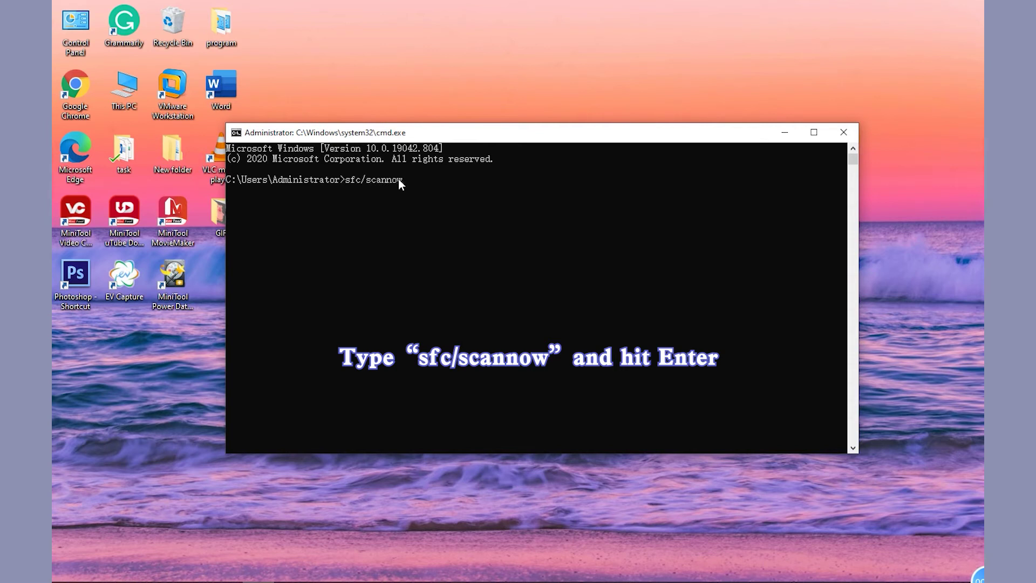
Run the sfc /scannow system file check
{"action": "key", "text": "Return"}
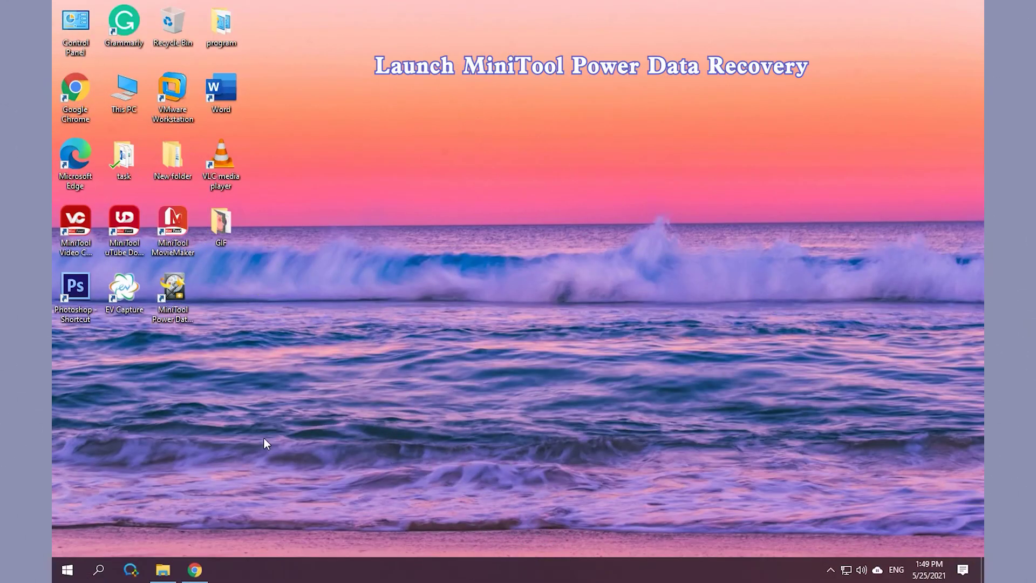
Scan the Recycle Bin, tick E:'s Videos folder, and open its AVI folder showing 2.avi
{"action": "double_click", "coordinate": [172, 291]}
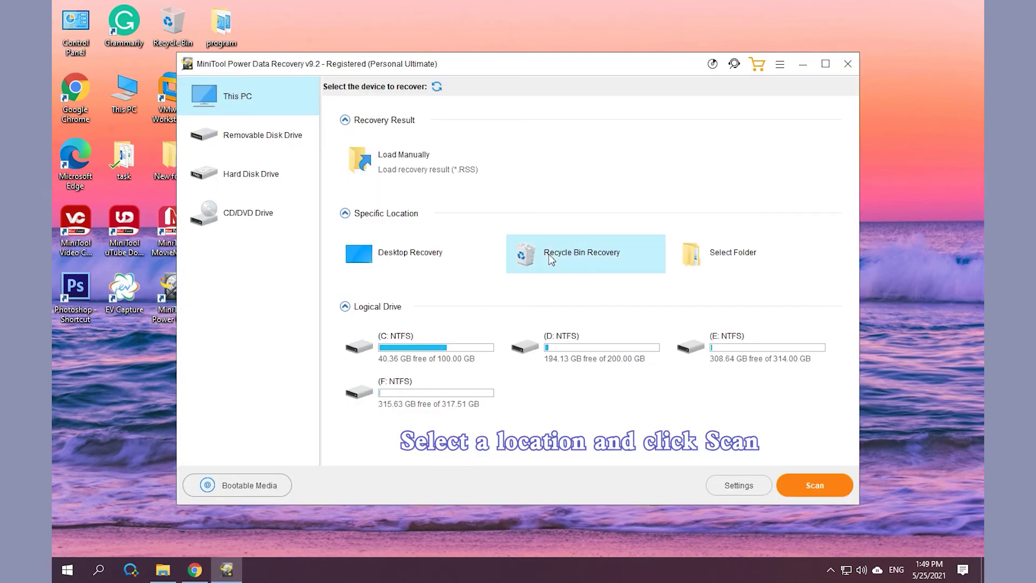
{"action": "left_click", "coordinate": [817, 481]}
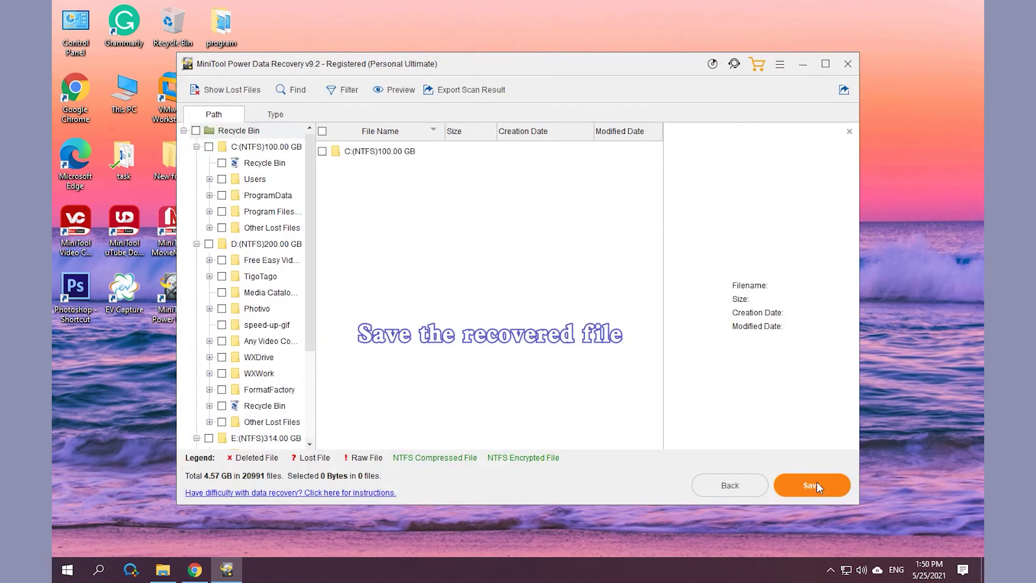
{"action": "scroll", "coordinate": [245, 352], "scroll_direction": "down", "scroll_amount": 2}
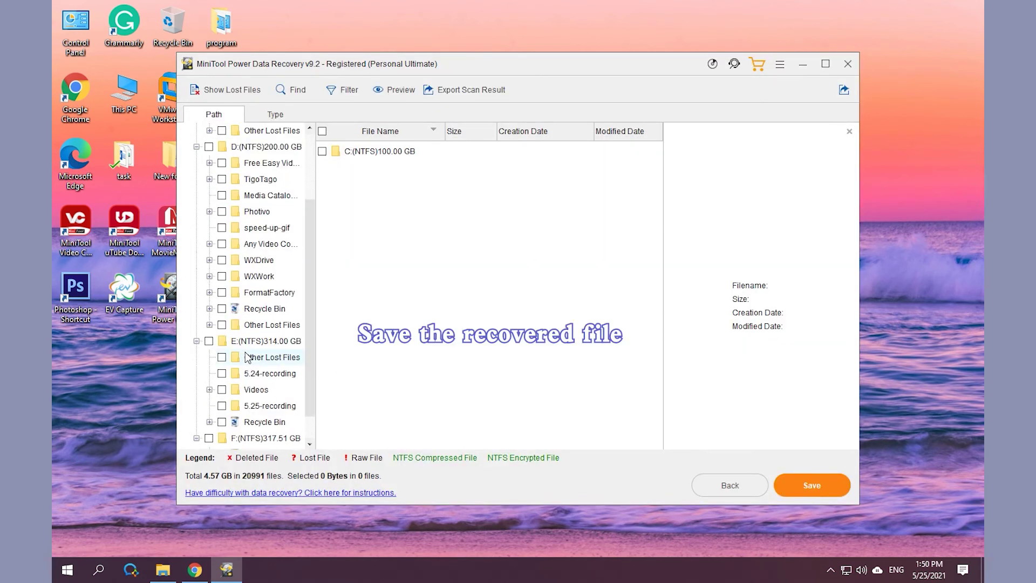
{"action": "scroll", "coordinate": [248, 357], "scroll_direction": "down", "scroll_amount": 1}
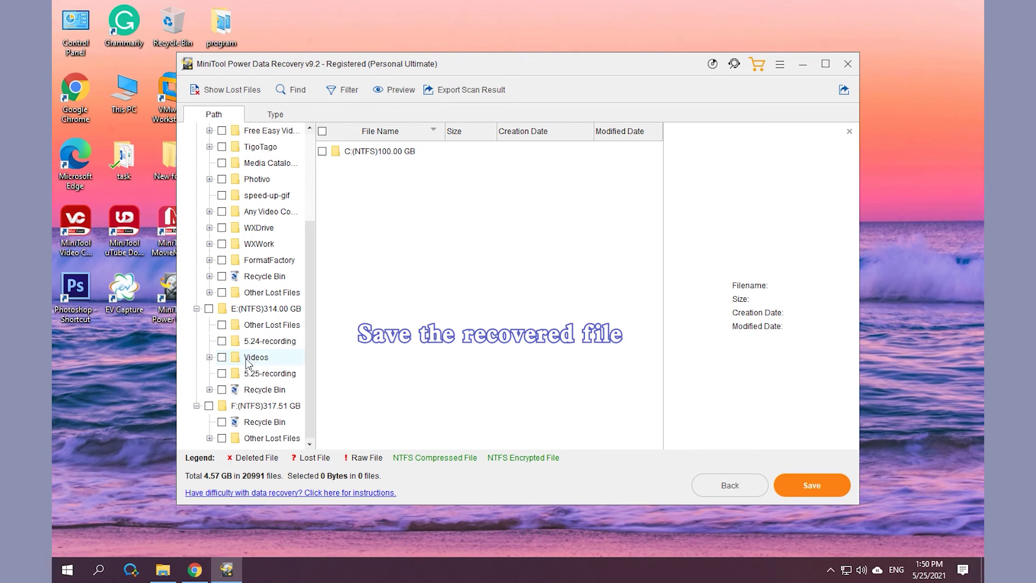
{"action": "left_click", "coordinate": [222, 357]}
{"action": "left_click", "coordinate": [249, 358]}
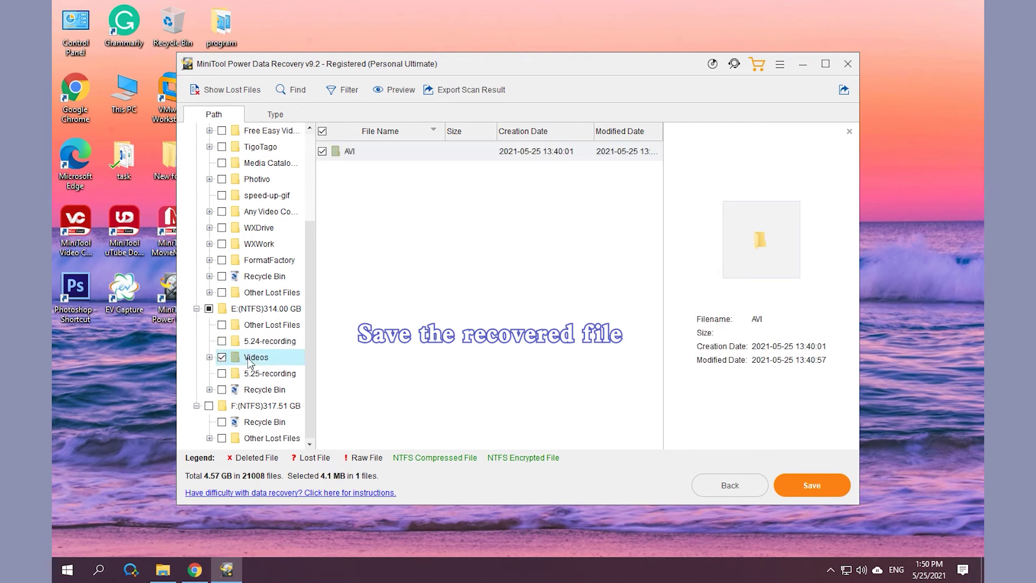
{"action": "double_click", "coordinate": [343, 153]}
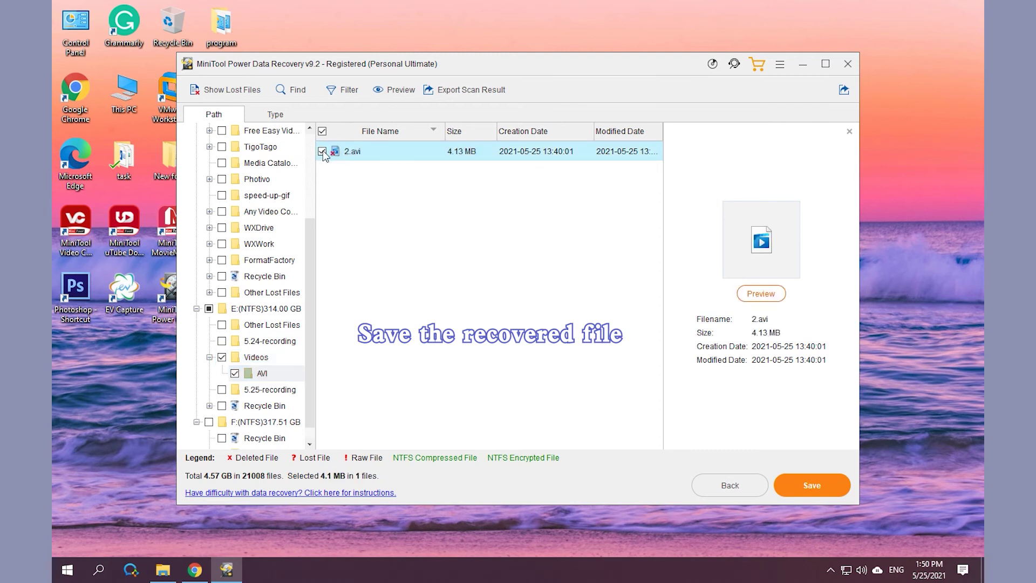
Recover 2.avi into the 5.25 folder on Local Disk (F:), then exit the program
{"action": "left_click", "coordinate": [811, 484]}
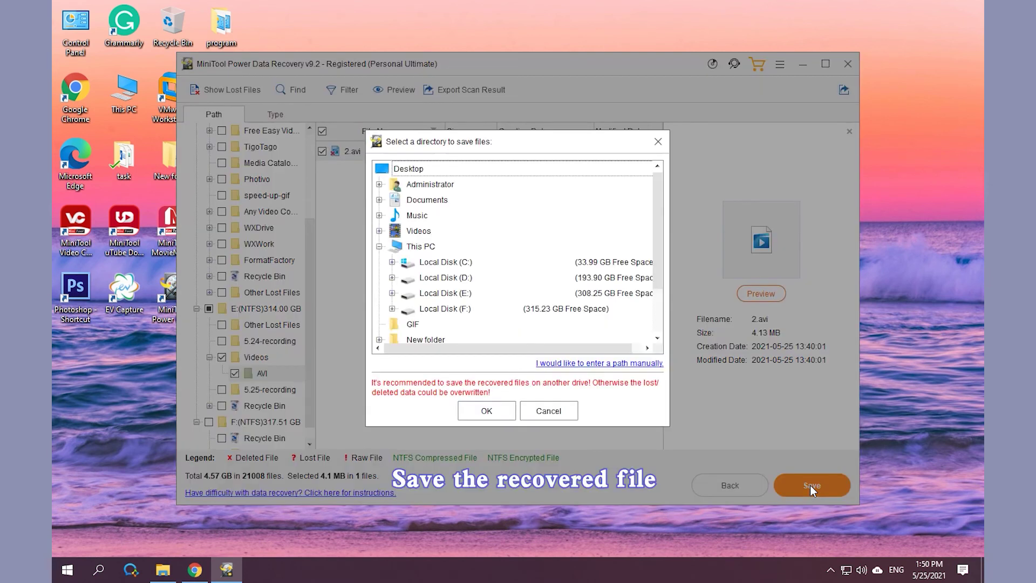
{"action": "double_click", "coordinate": [442, 311]}
{"action": "scroll", "coordinate": [442, 310], "scroll_direction": "down", "scroll_amount": 1}
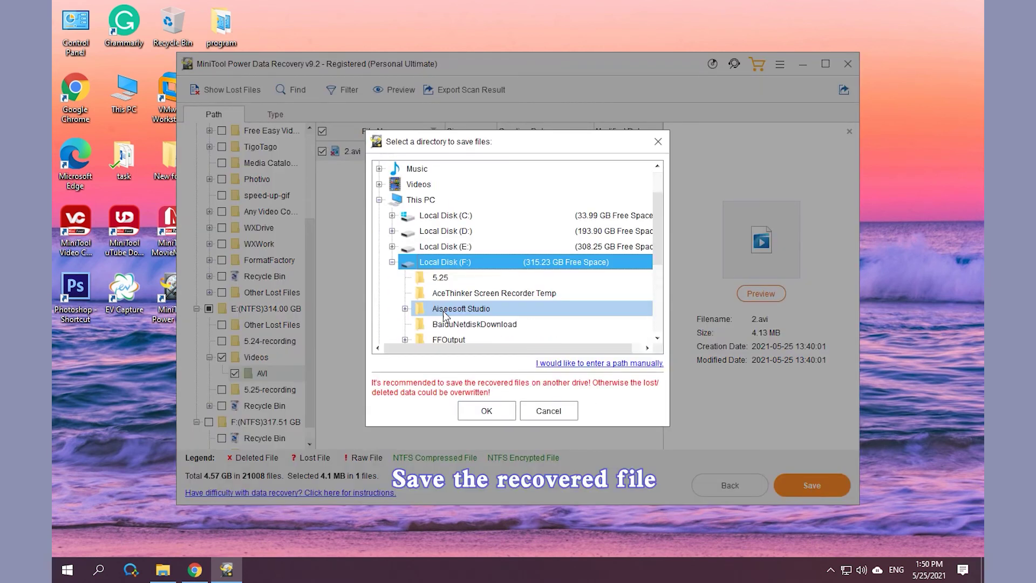
{"action": "left_click", "coordinate": [438, 278]}
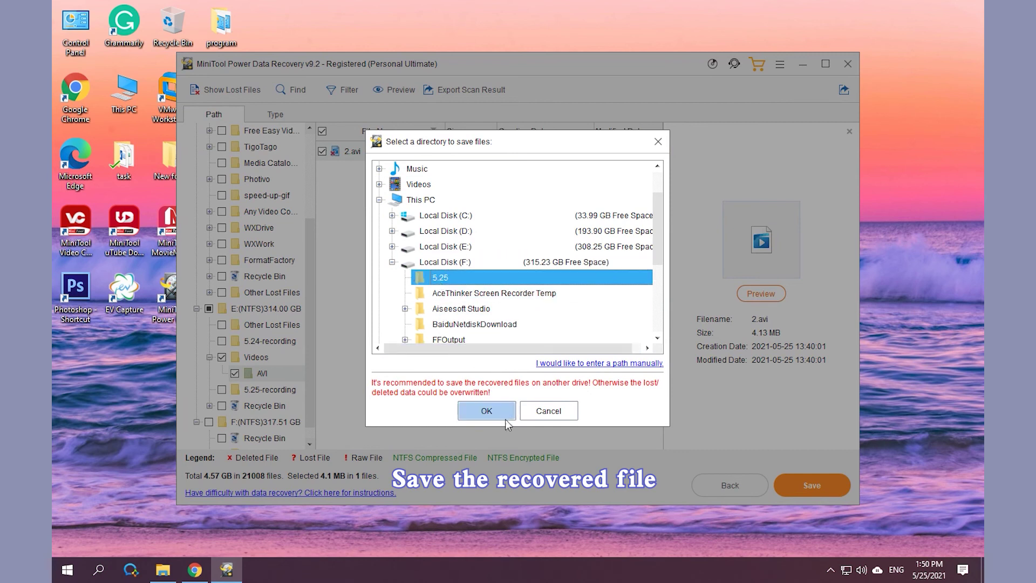
{"action": "left_click", "coordinate": [491, 410]}
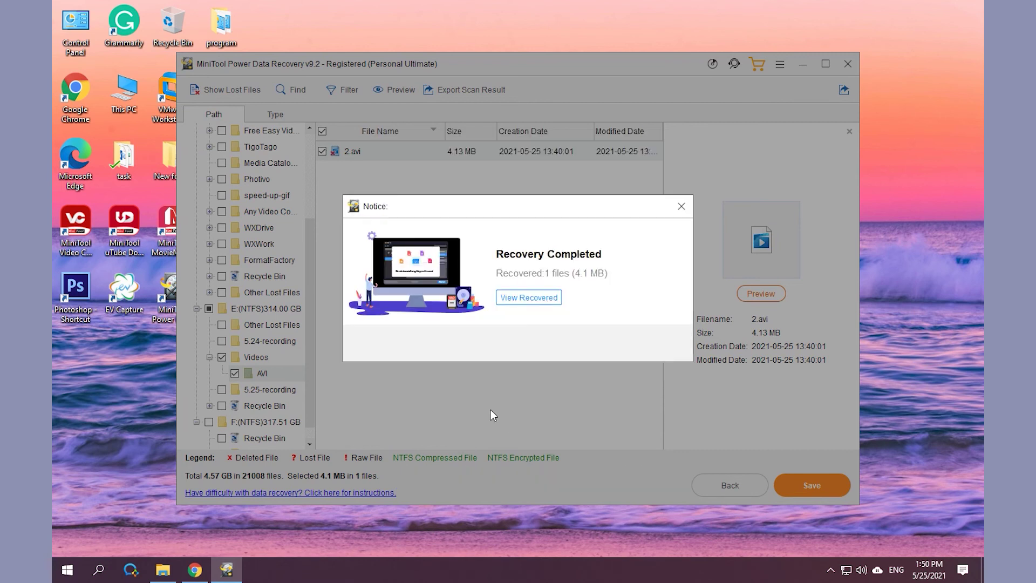
{"action": "left_click", "coordinate": [681, 207]}
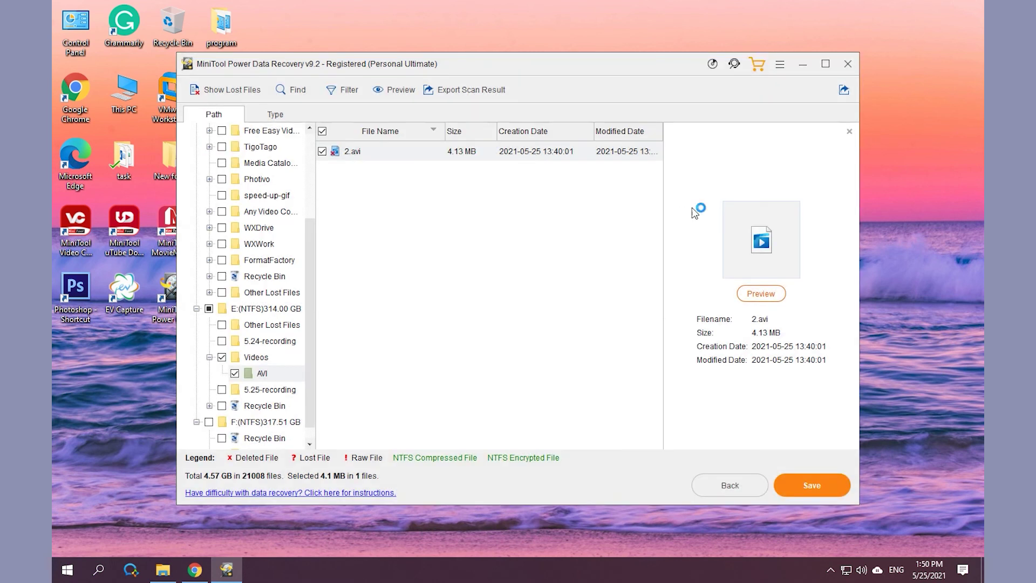
{"action": "left_click", "coordinate": [847, 67]}
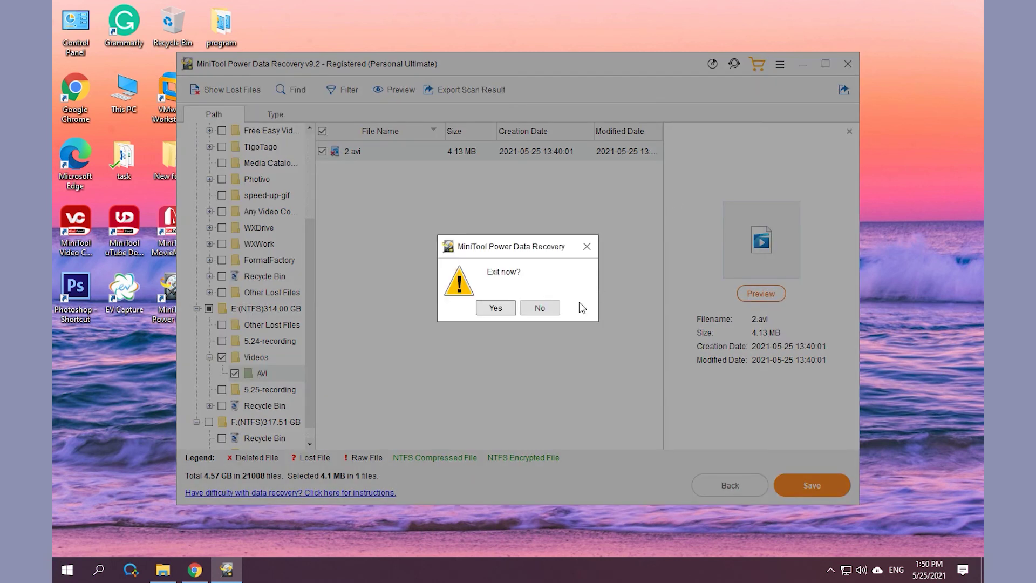